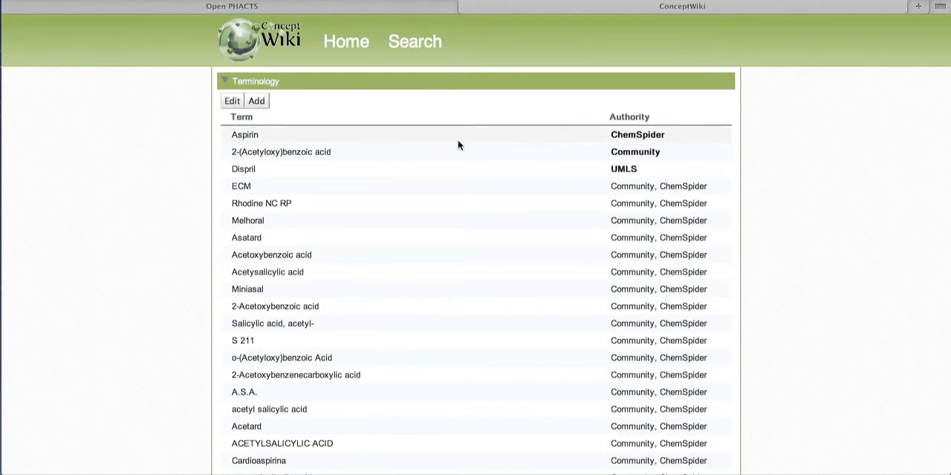
Step: Look through the Aspirin terms and their authorities in ConceptWiki, and return to Open PHACTS Explorer
scroll(448, 183, down, 5)
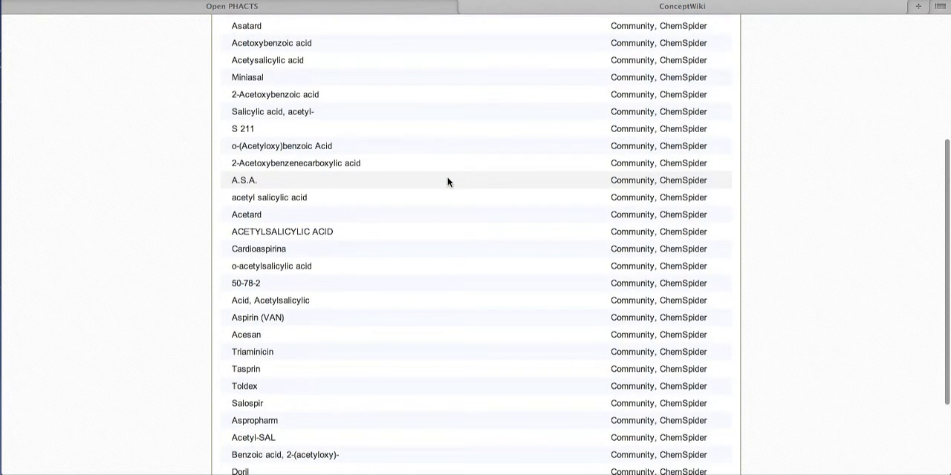
scroll(448, 182, up, 5)
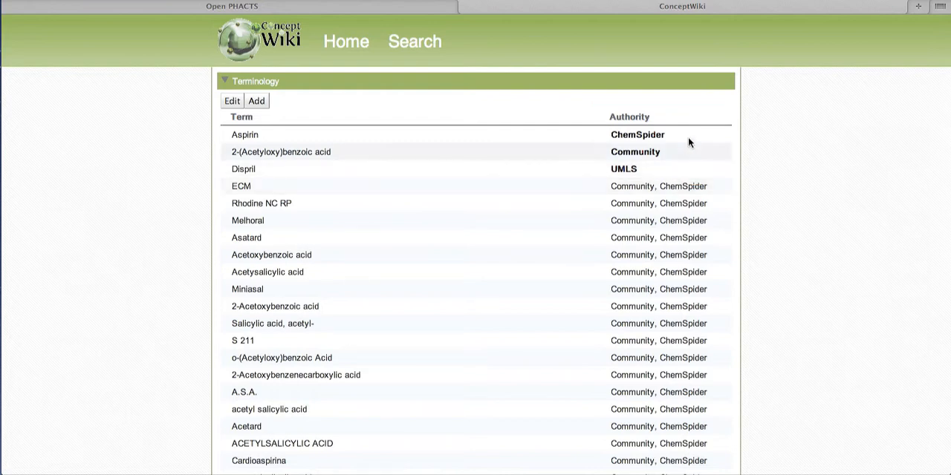
click(466, 6)
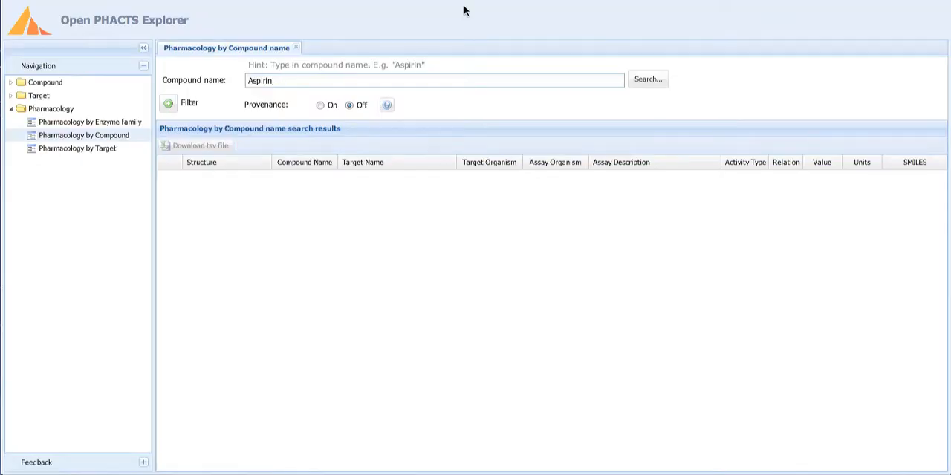
Step: Run the pharmacology search for the compound Aspirin and look over the first result records
click(650, 85)
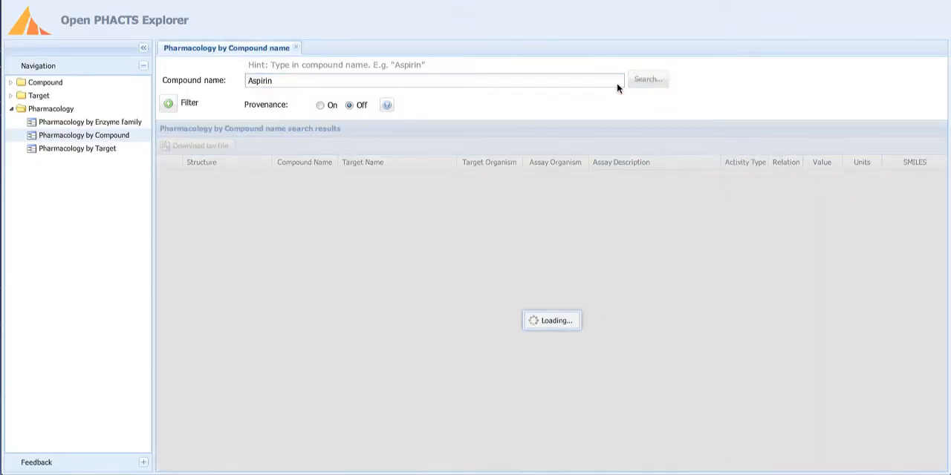
scroll(376, 224, down, 3)
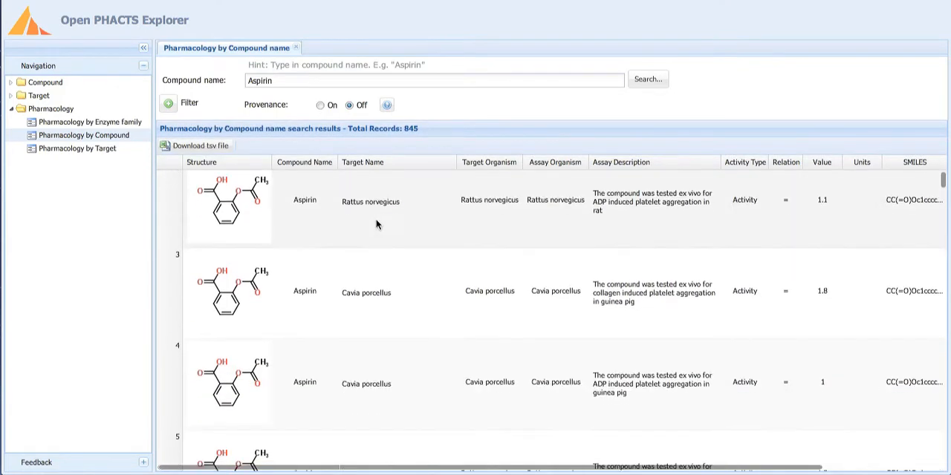
scroll(372, 219, down, 2)
scroll(377, 223, up, 4)
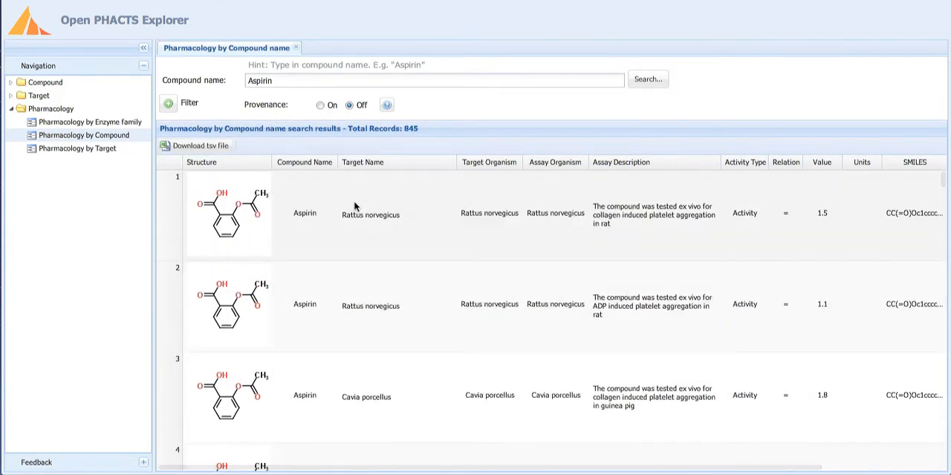
Step: Collapse the navigation pane and turn provenance on for the Aspirin results
click(144, 50)
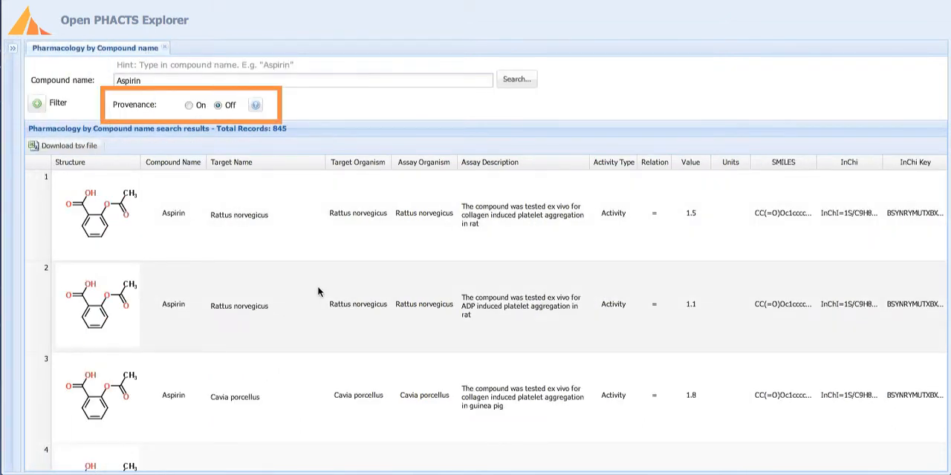
click(188, 106)
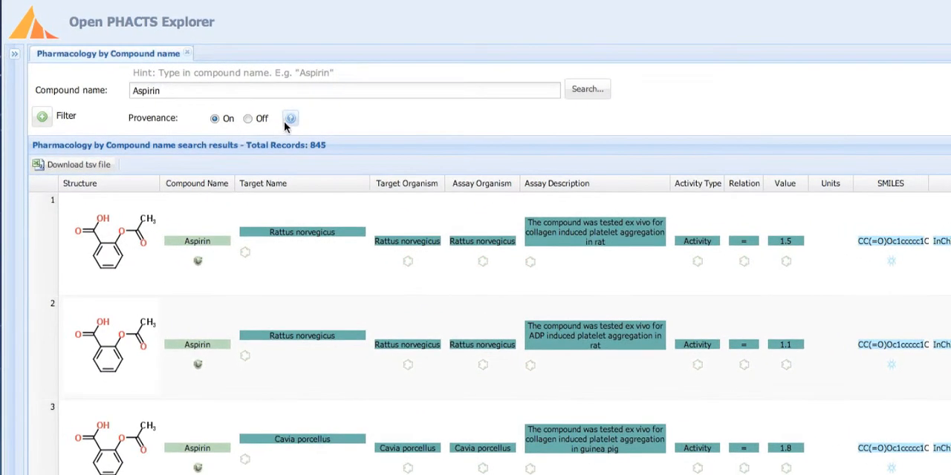
mouse_move(254, 107)
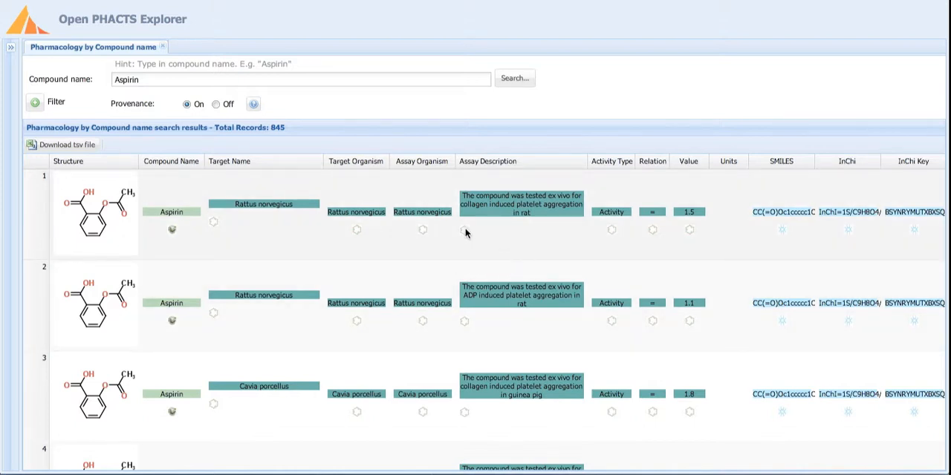
Step: View the ChEMBL assay report card for the first record's assay description, and return to the Aspirin results
key(super+t)
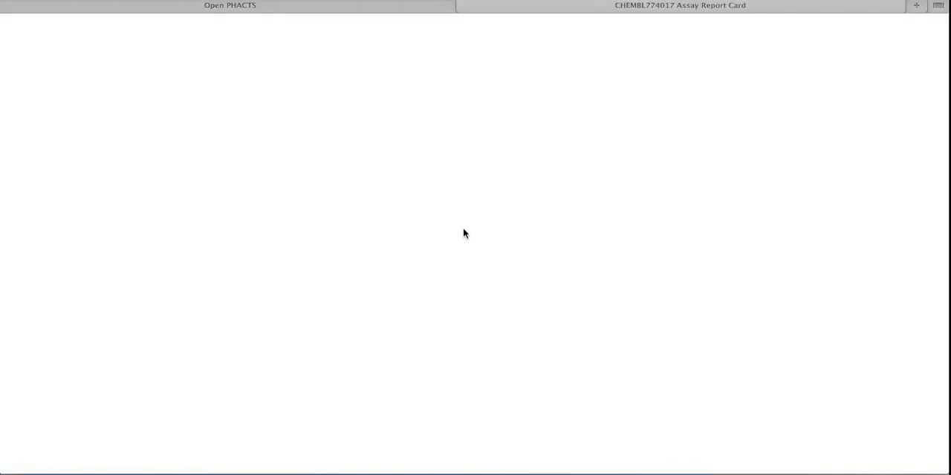
scroll(365, 224, down, 2)
scroll(365, 226, down, 2)
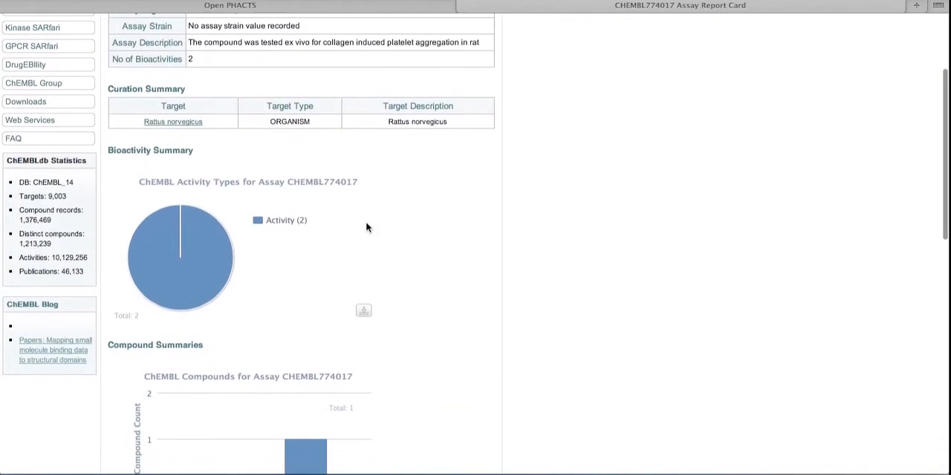
scroll(365, 227, up, 4)
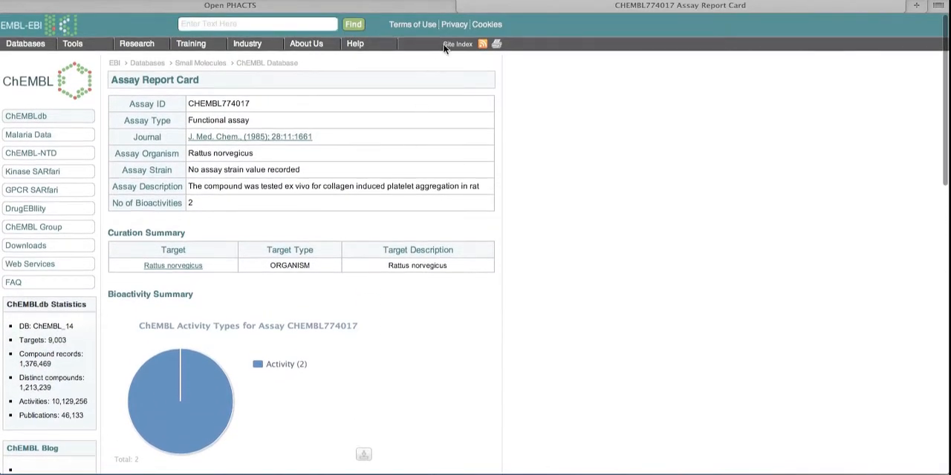
click(462, 6)
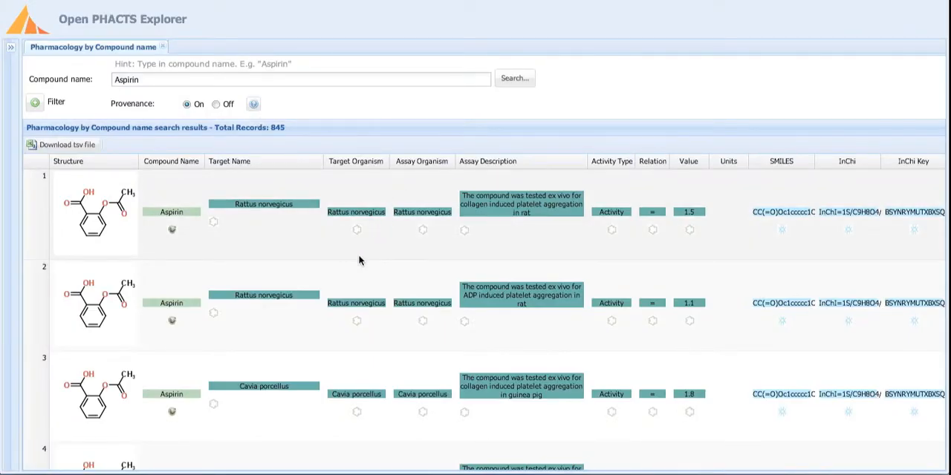
Step: Examine the Aspirin records' structure, identifier, target name and organism columns down to about record 20
scroll(324, 265, down, 1)
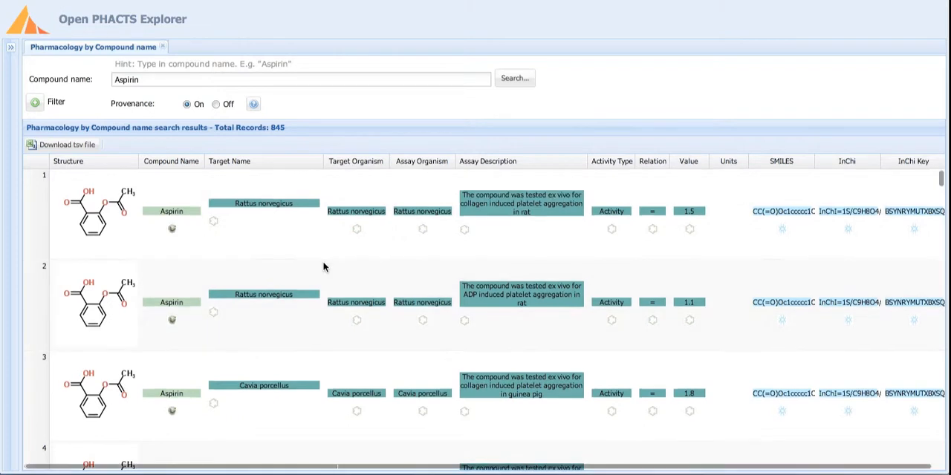
scroll(323, 267, down, 1)
scroll(323, 267, down, 2)
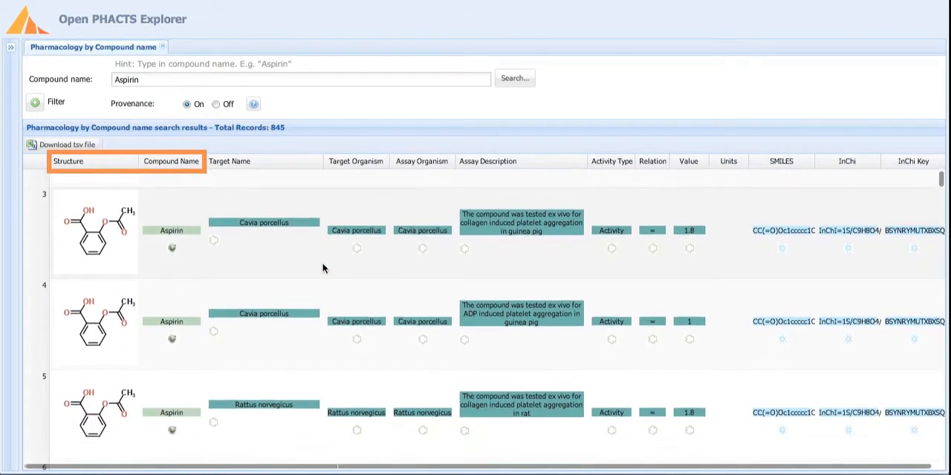
scroll(323, 269, down, 4)
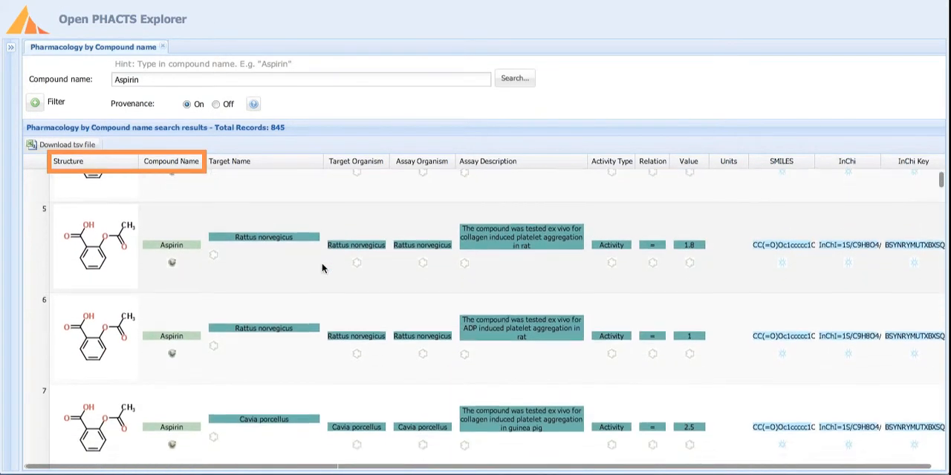
scroll(322, 268, down, 4)
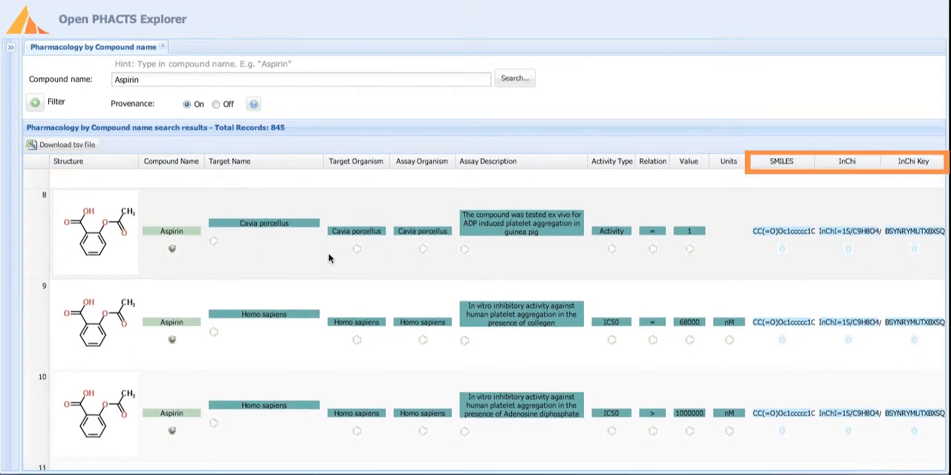
scroll(329, 258, down, 3)
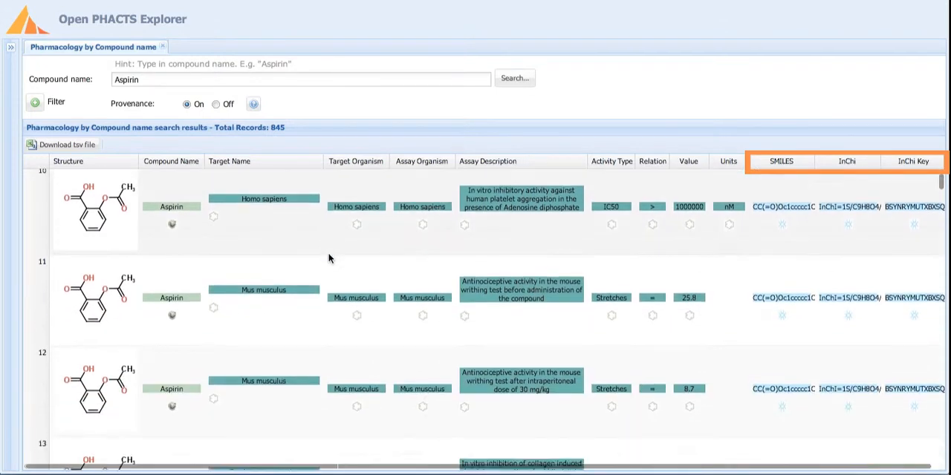
scroll(329, 258, down, 5)
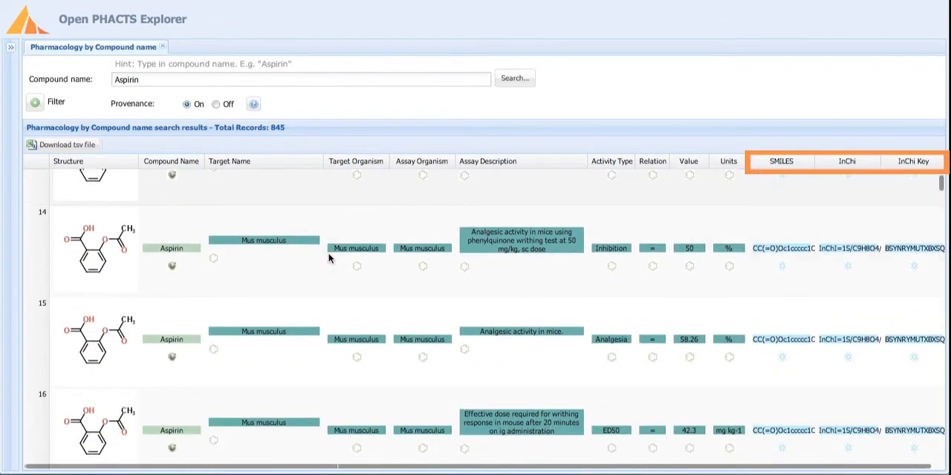
scroll(329, 258, down, 4)
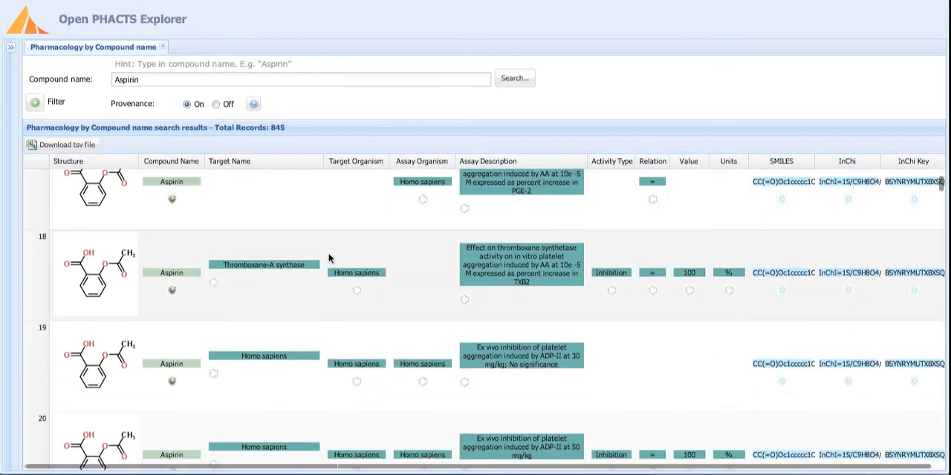
scroll(329, 258, down, 1)
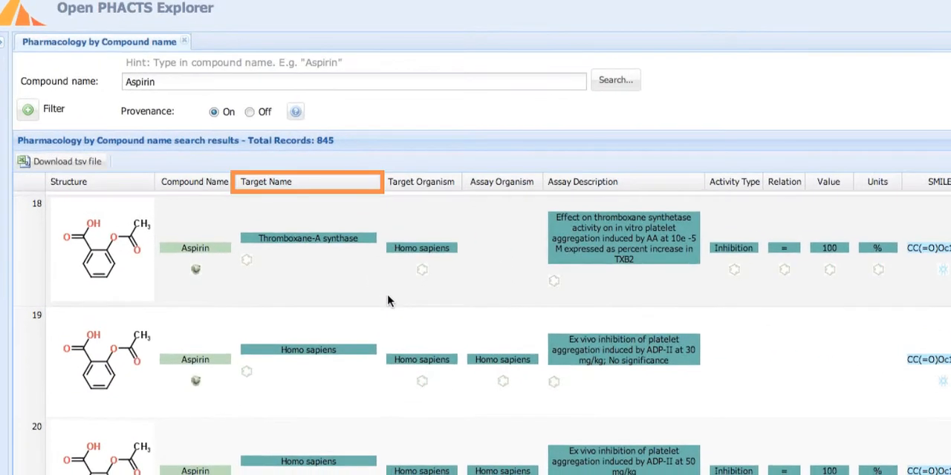
scroll(388, 296, up, 1)
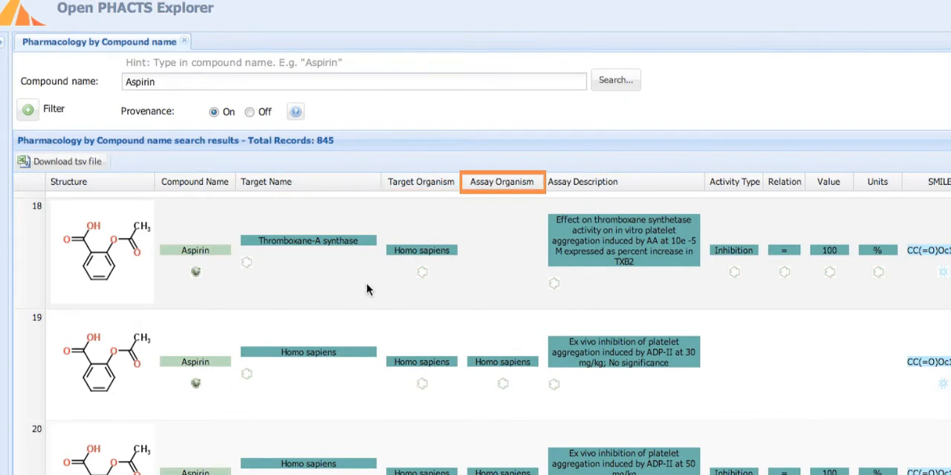
mouse_move(499, 185)
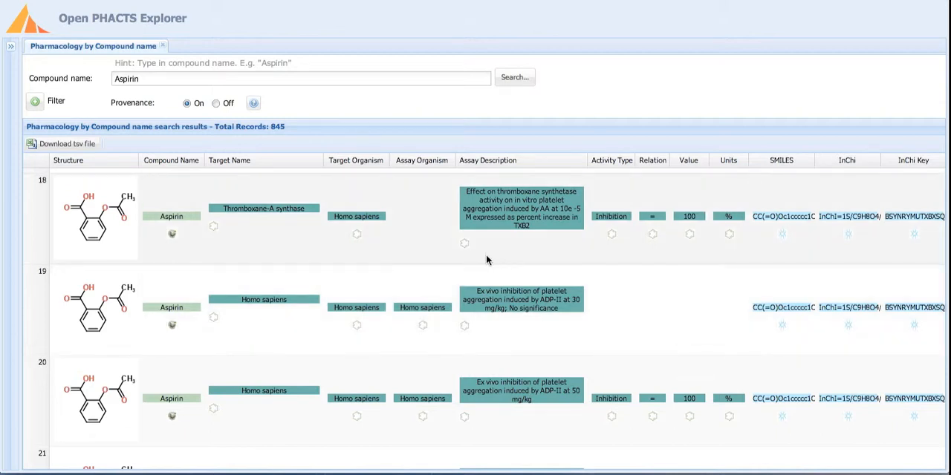
Step: Sort the Aspirin results by Target Name in descending order
click(318, 160)
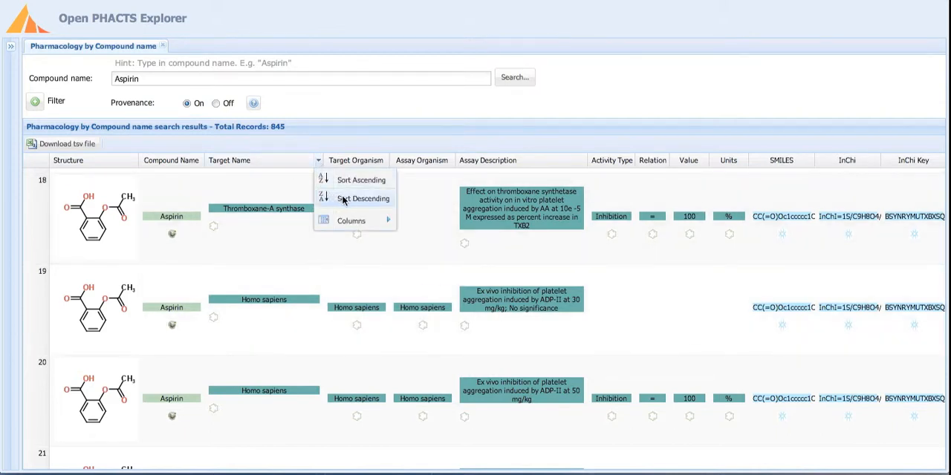
click(342, 198)
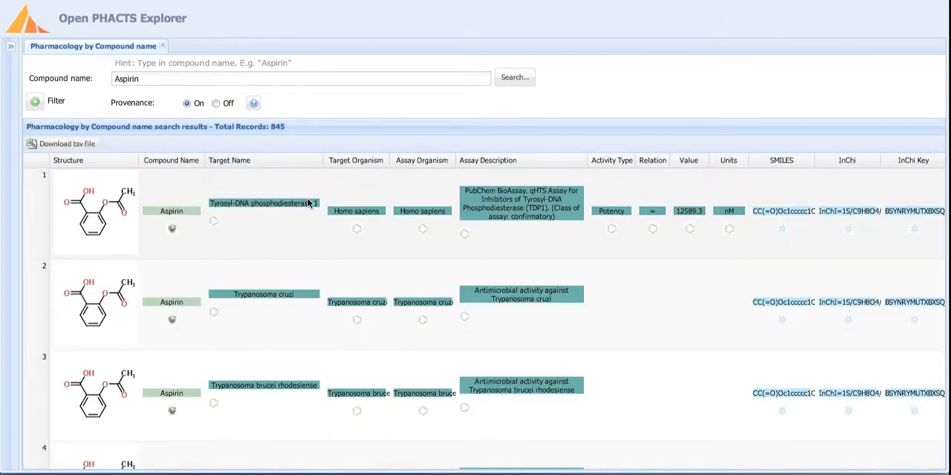
Step: Hide the Compound Name and InChi Key columns, and move the Assay Organism column after Assay Description
click(319, 161)
mouse_move(350, 220)
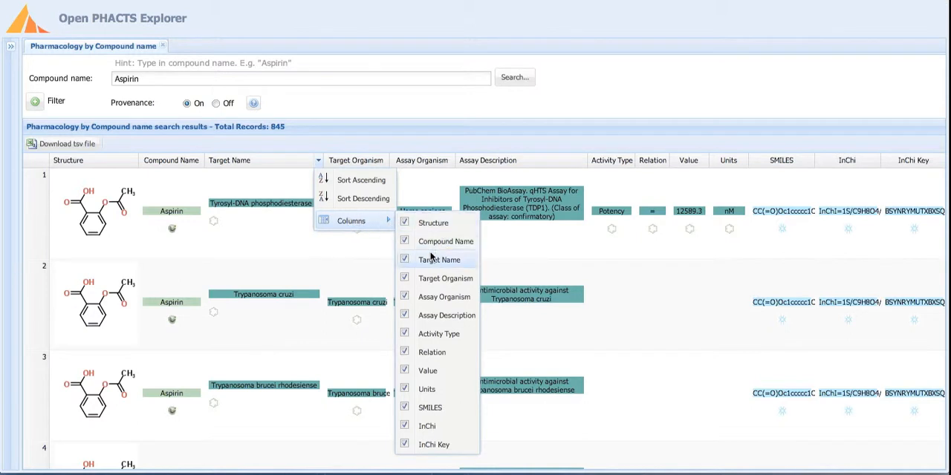
click(405, 242)
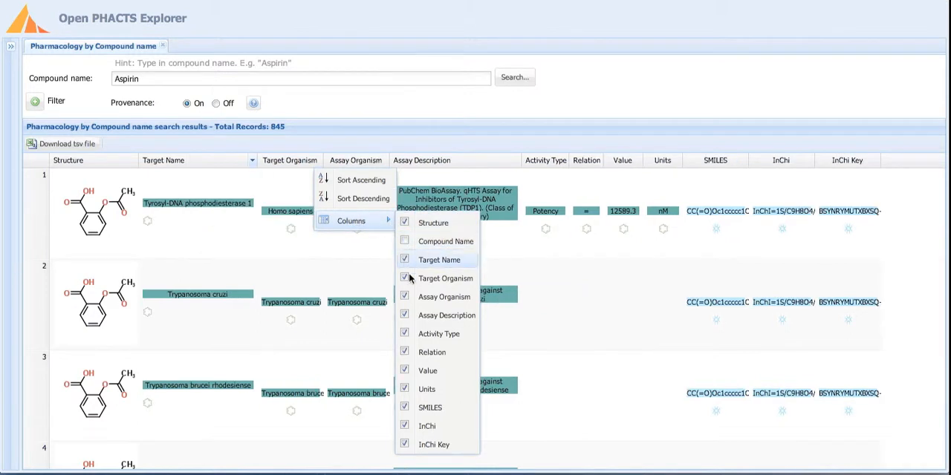
click(405, 444)
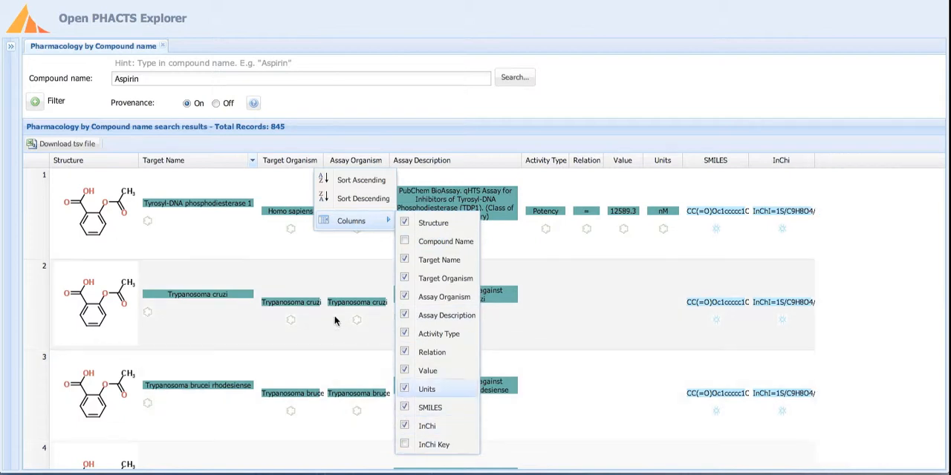
click(281, 251)
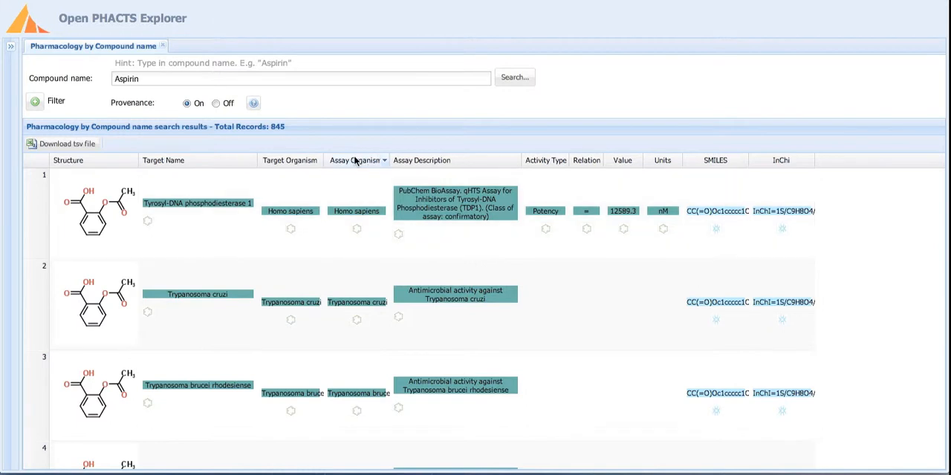
drag(355, 161, 524, 160)
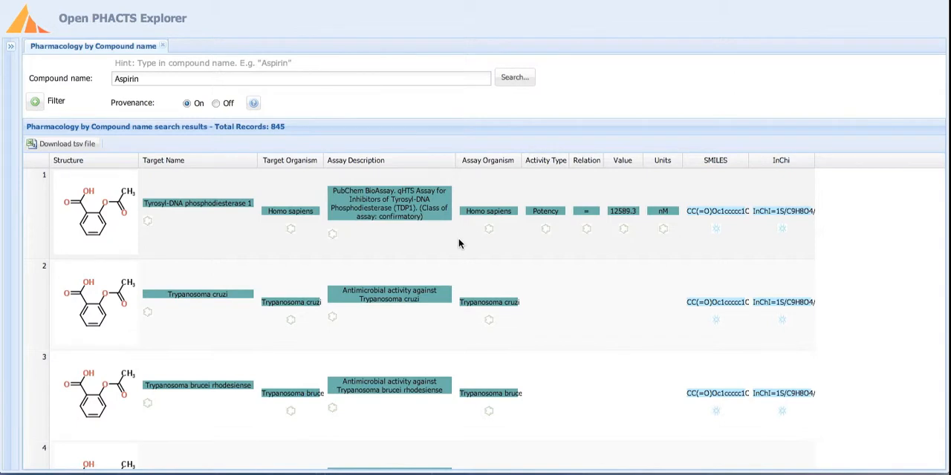
Step: Search by name for the first record's target, choosing Tyrosyl-DNA phosphodiesterase 1 (Homo sapiens), and return to the compound pharmacology results
right_click(209, 225)
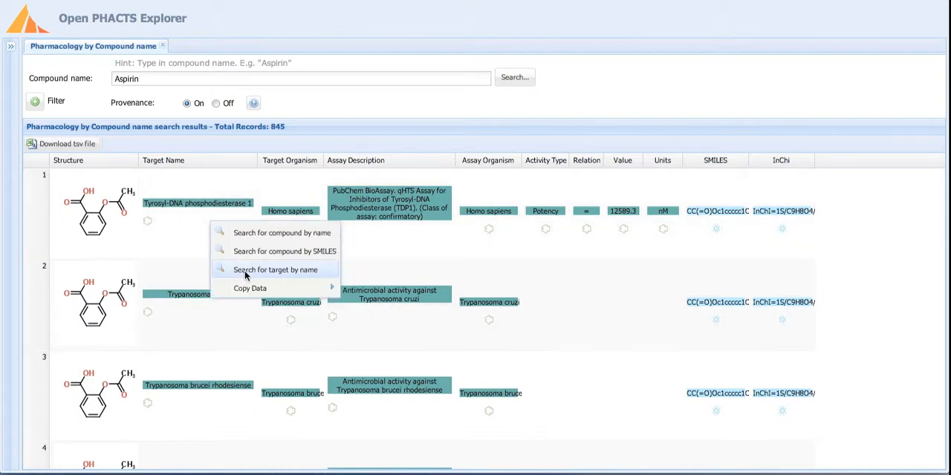
click(284, 273)
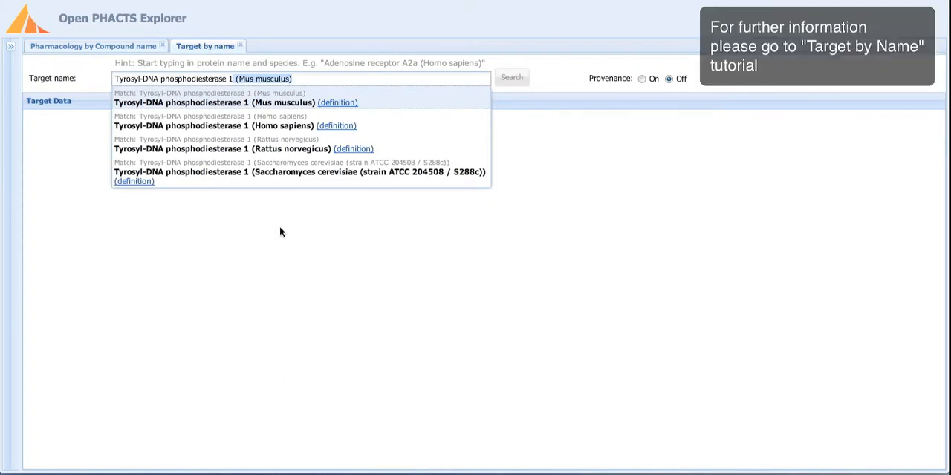
click(202, 128)
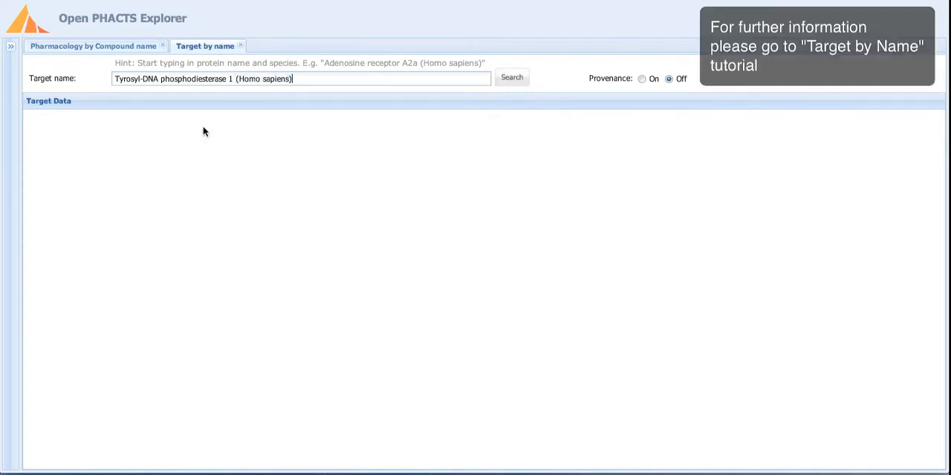
click(512, 77)
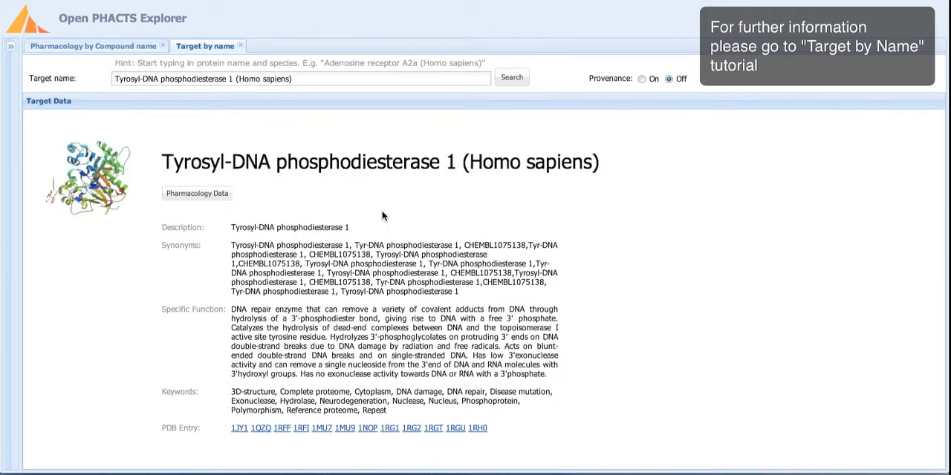
click(106, 48)
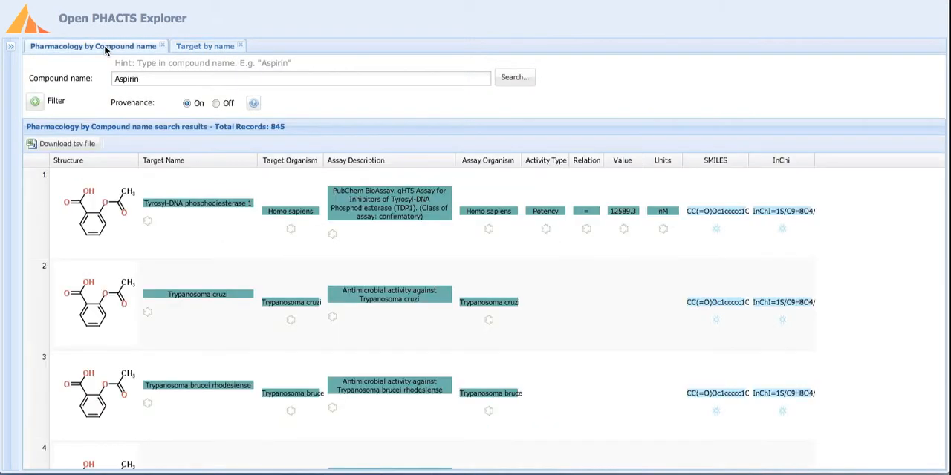
right_click(212, 221)
mouse_move(297, 292)
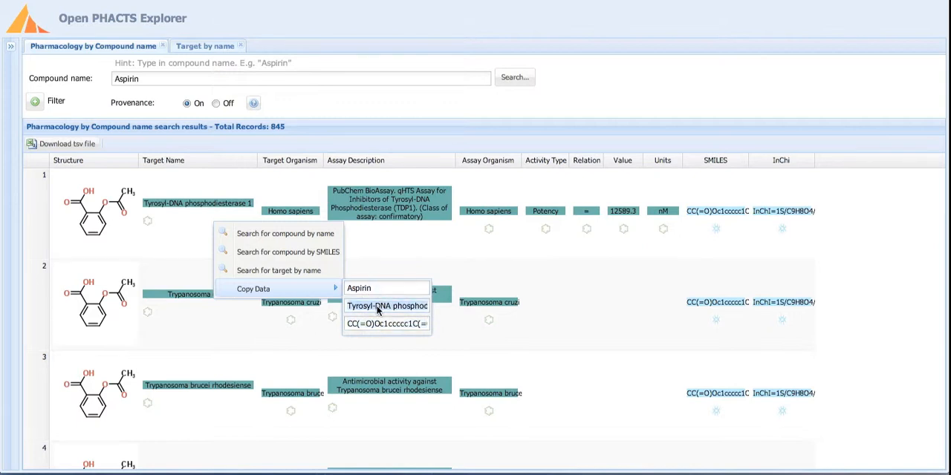
click(197, 251)
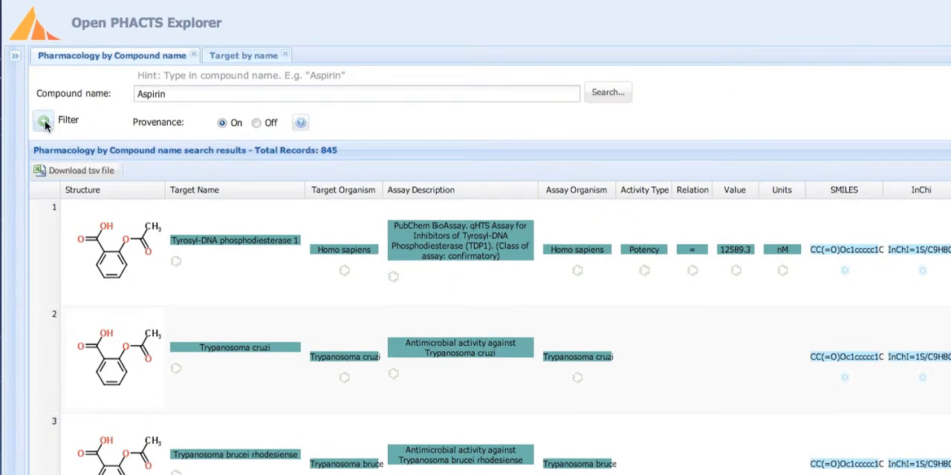
Step: Add an activity filter of Activity > 50 percentage to the Aspirin results and rerun the search
click(44, 122)
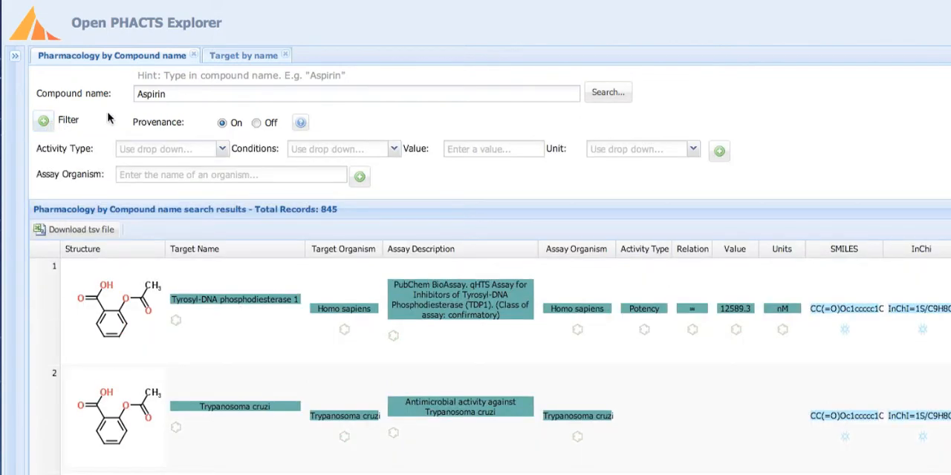
click(221, 151)
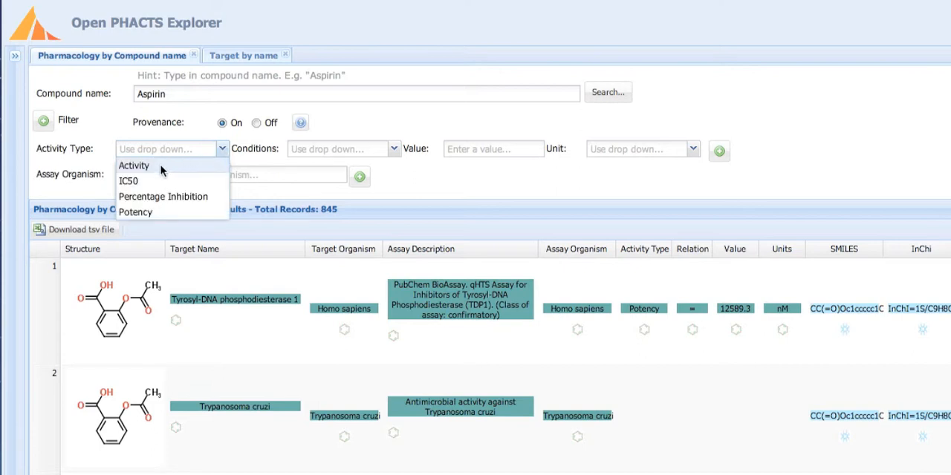
click(161, 168)
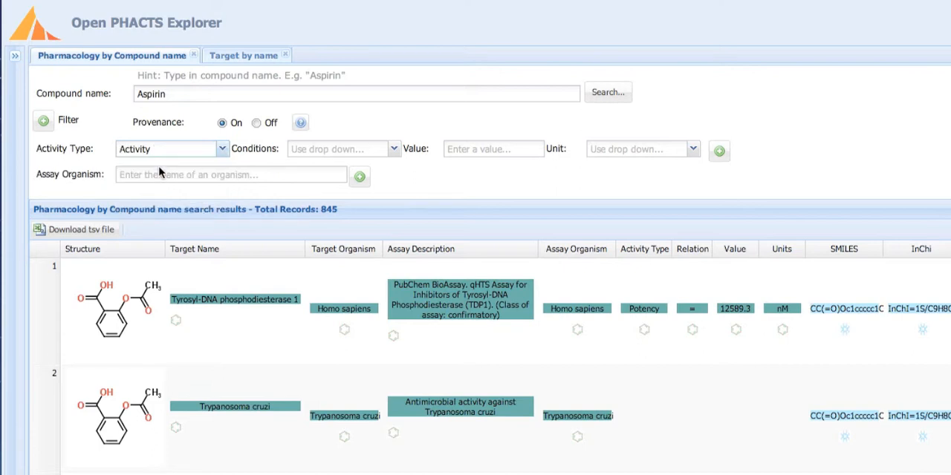
click(394, 150)
click(323, 181)
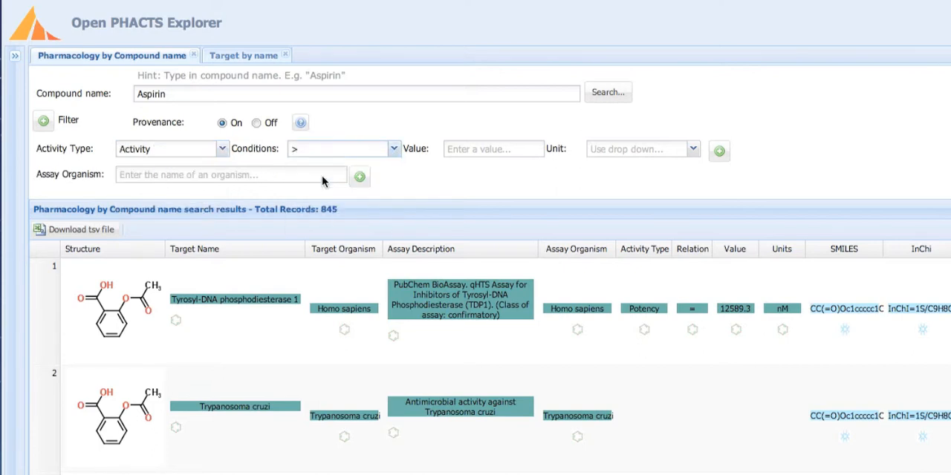
click(481, 151)
text(50)
click(691, 149)
click(620, 166)
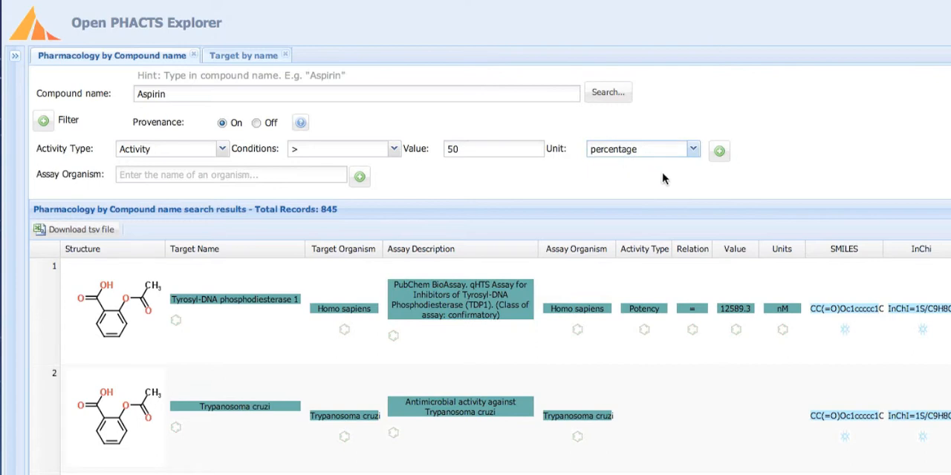
click(719, 152)
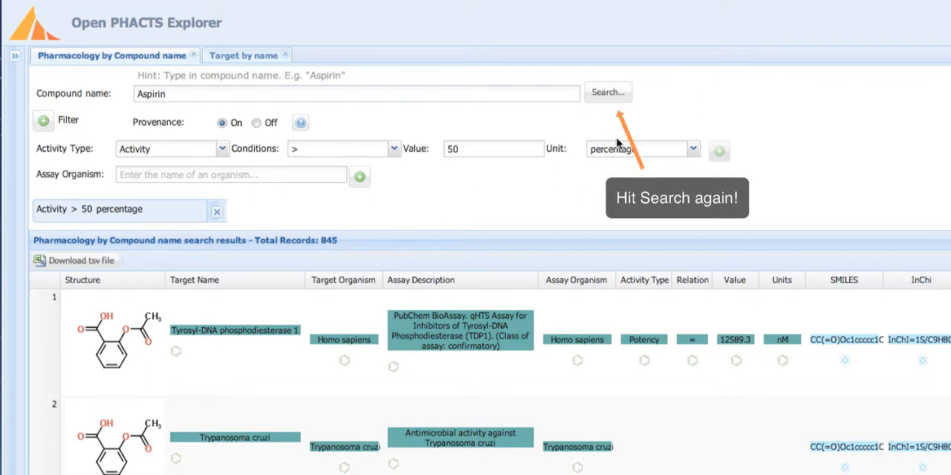
click(615, 95)
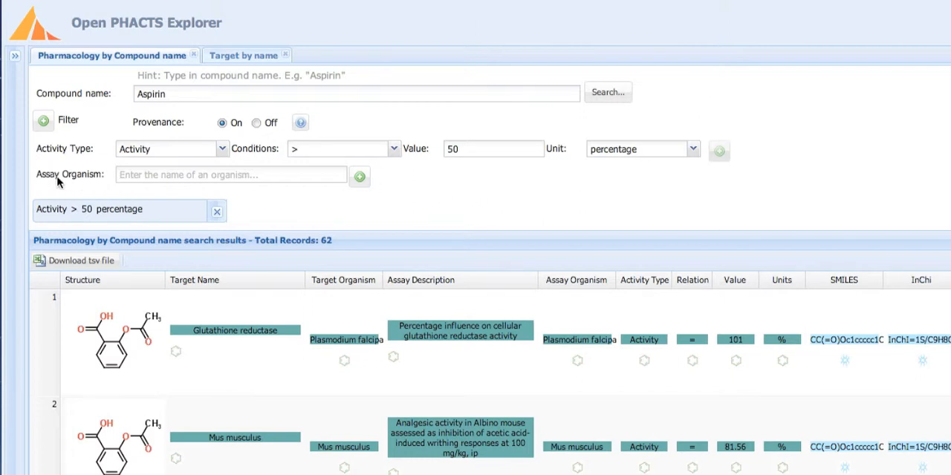
Step: Add an assay organism filter for Rattus norvegicus and rerun the Aspirin search
click(161, 178)
text(rat)
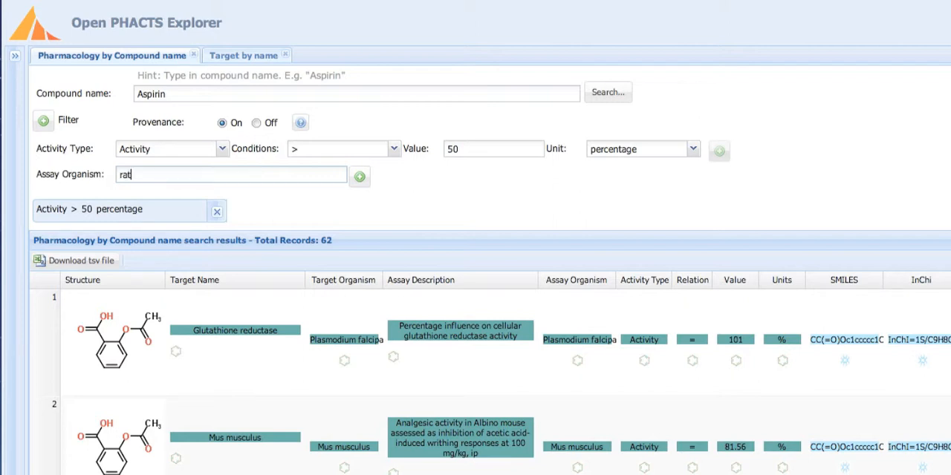
text(tus)
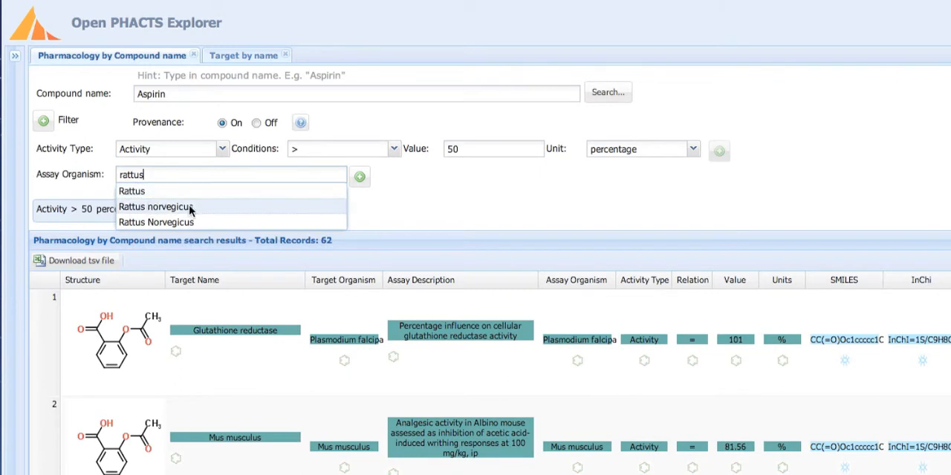
click(181, 206)
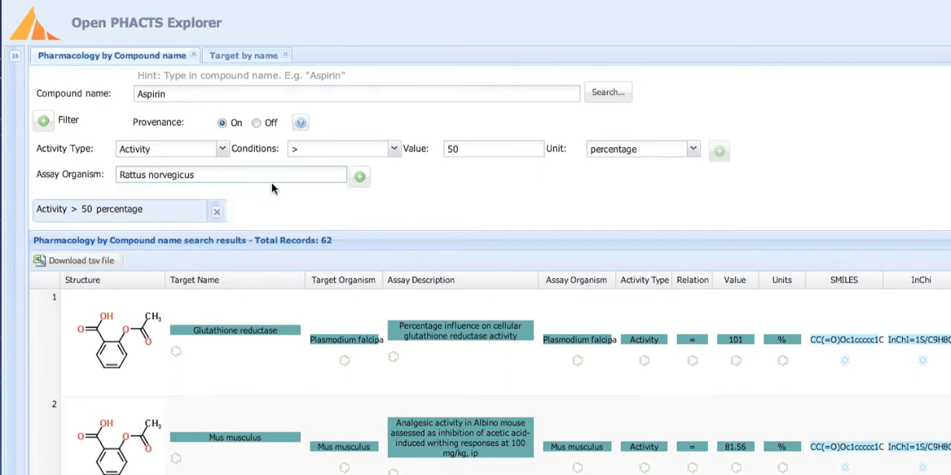
click(361, 181)
click(603, 93)
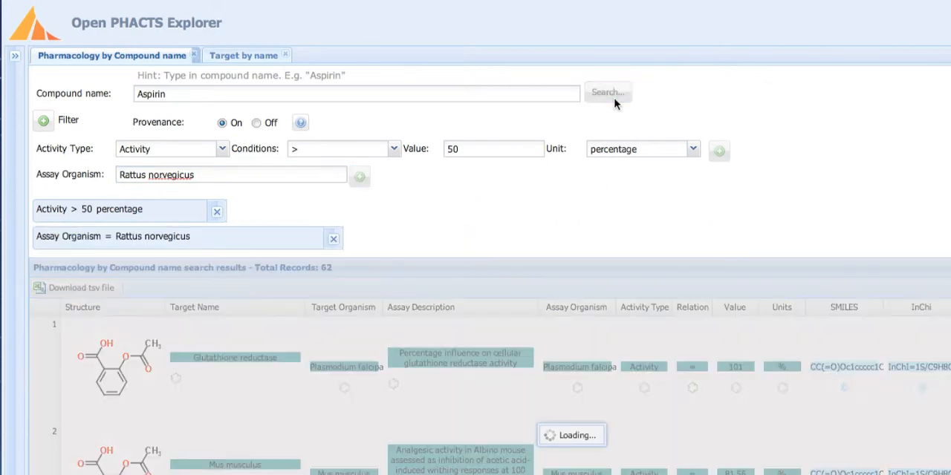